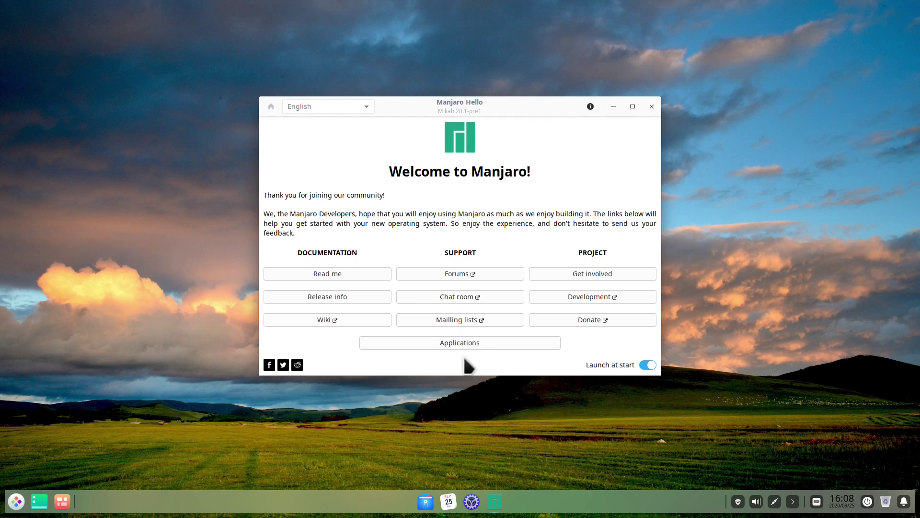
- Browse Manjaro Hello's installable applications list, then close the welcome window
left_click(462, 342)
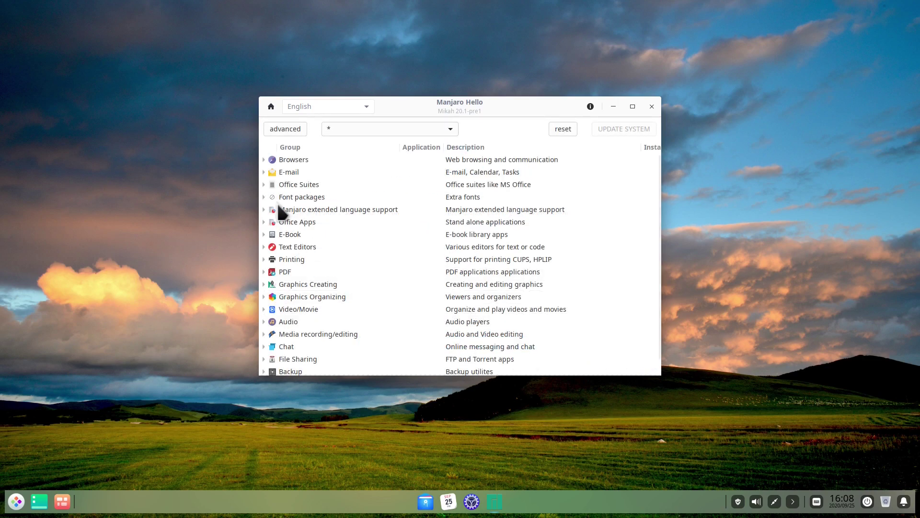
scroll(323, 225, "down", 1)
scroll(322, 224, "up", 1)
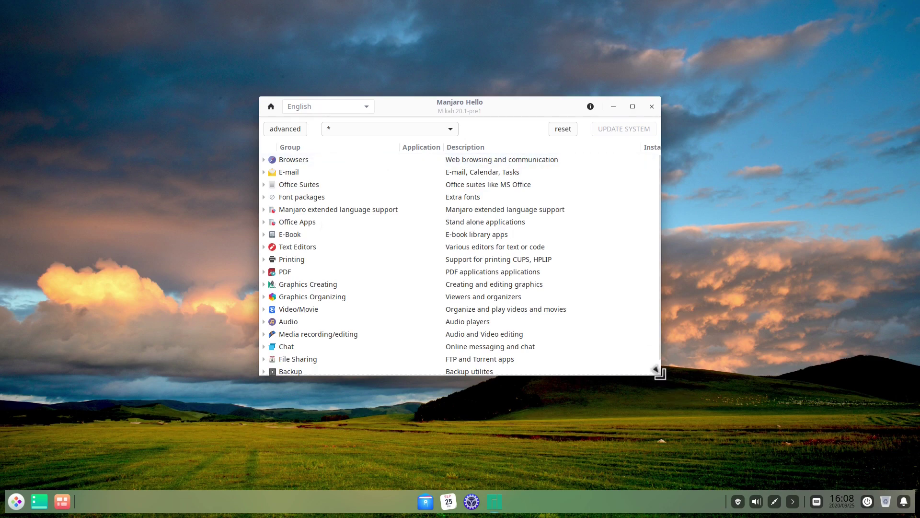
left_click(652, 107)
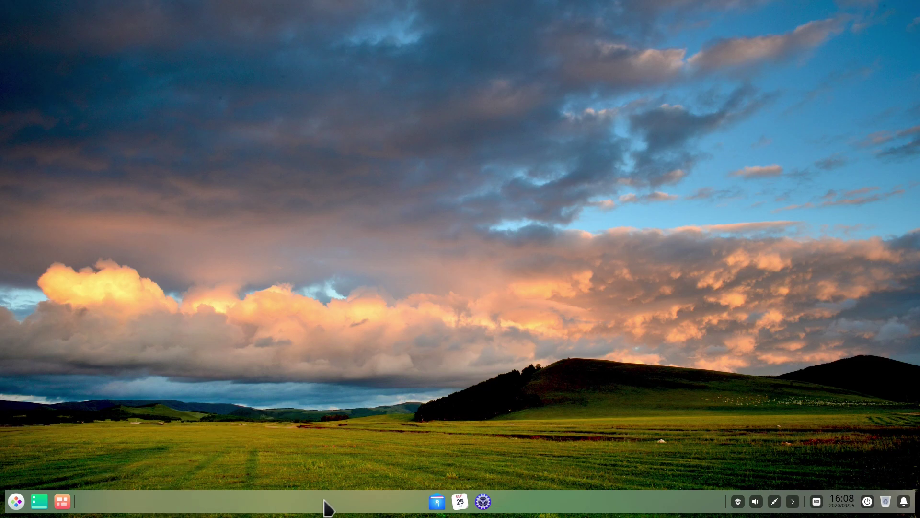
- Switch the dock to Efficient Mode and bring up the full-screen application launcher
right_click(252, 500)
mouse_move(294, 442)
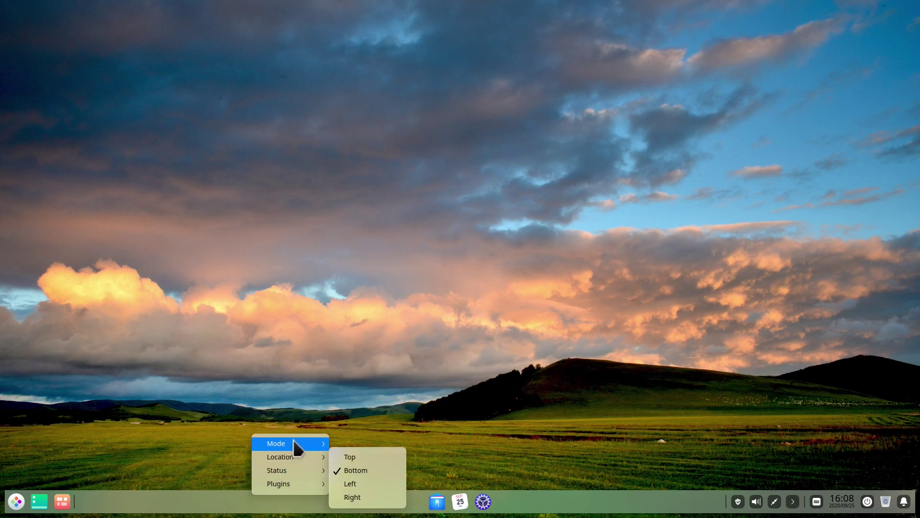
left_click(355, 459)
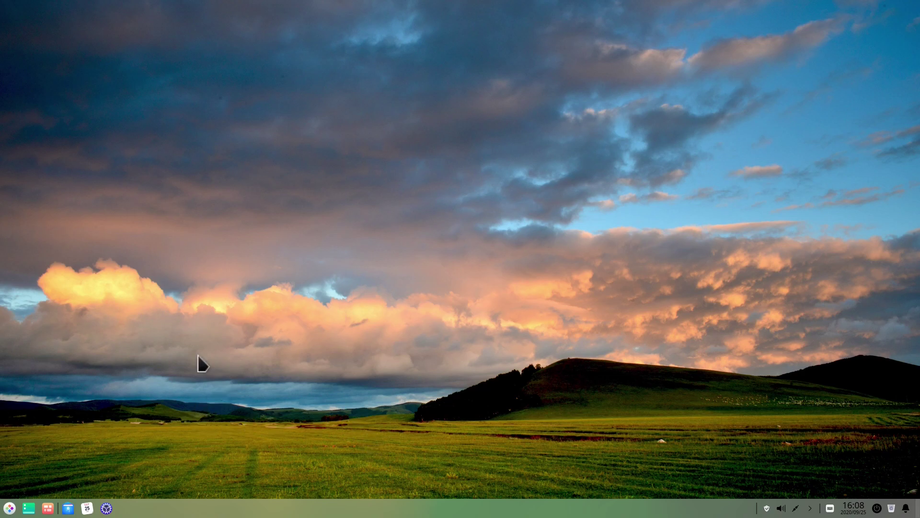
left_click(9, 508)
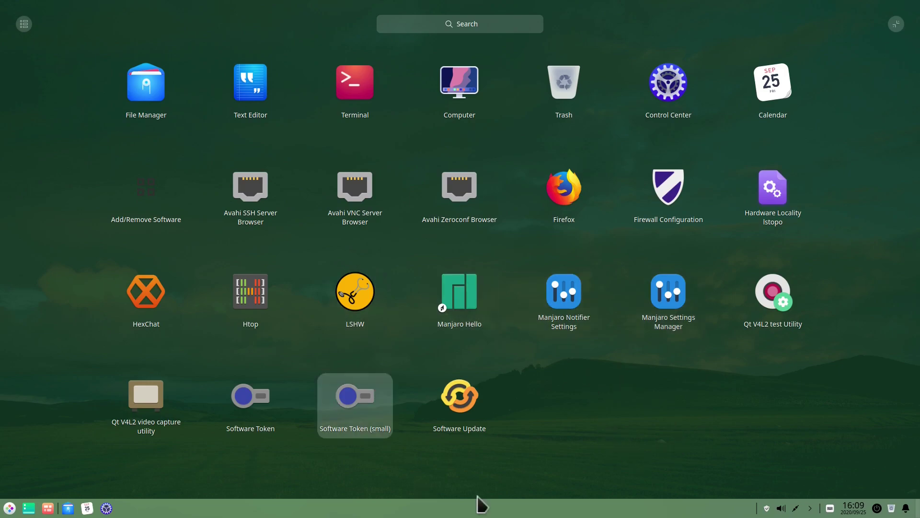
- Switch the launcher from full-screen to compact mode
left_click(448, 400)
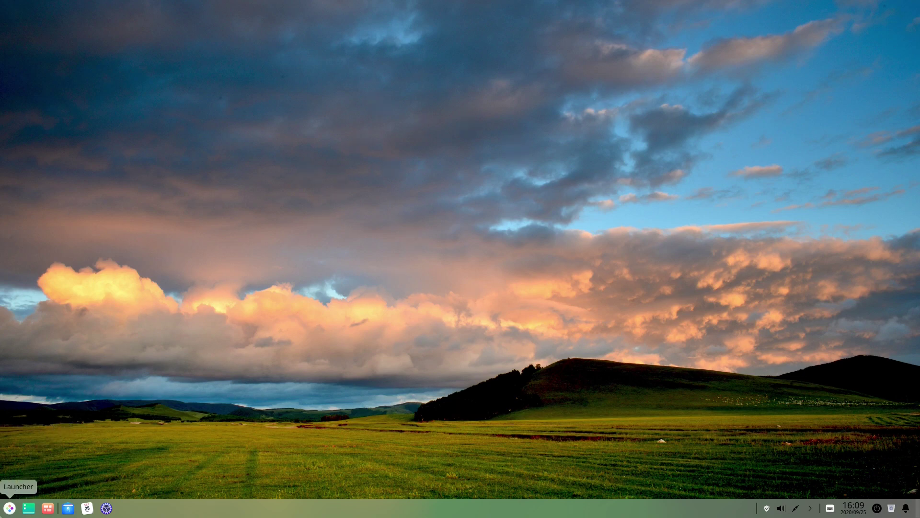
left_click(9, 509)
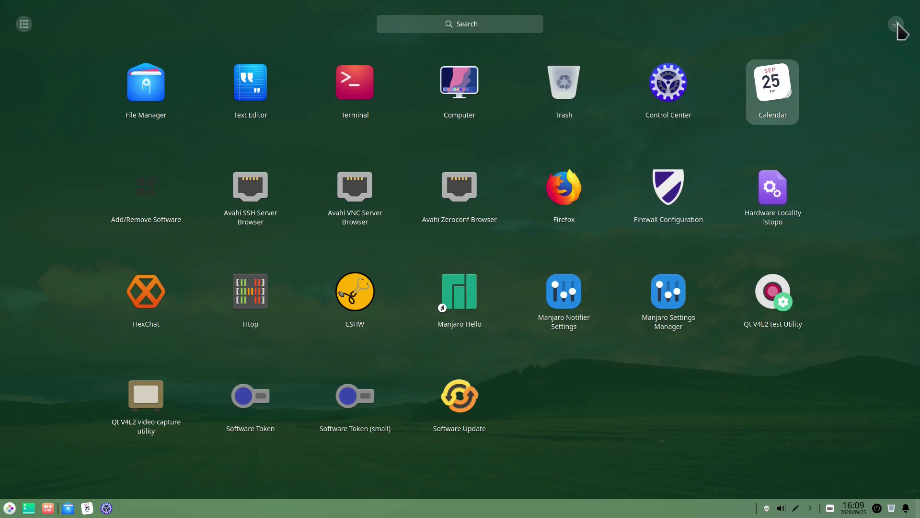
left_click(897, 24)
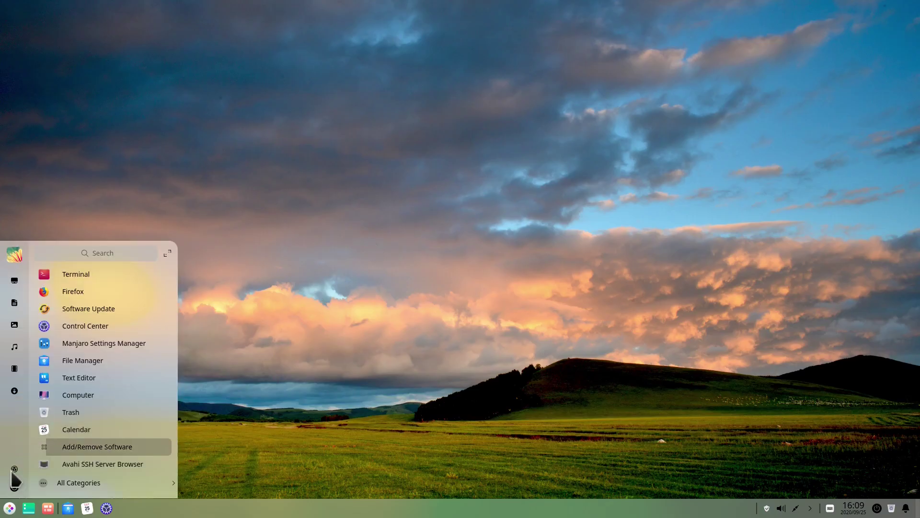
- Run Software Update, confirm the system is up to date, then reopen the compact menu
left_click(90, 309)
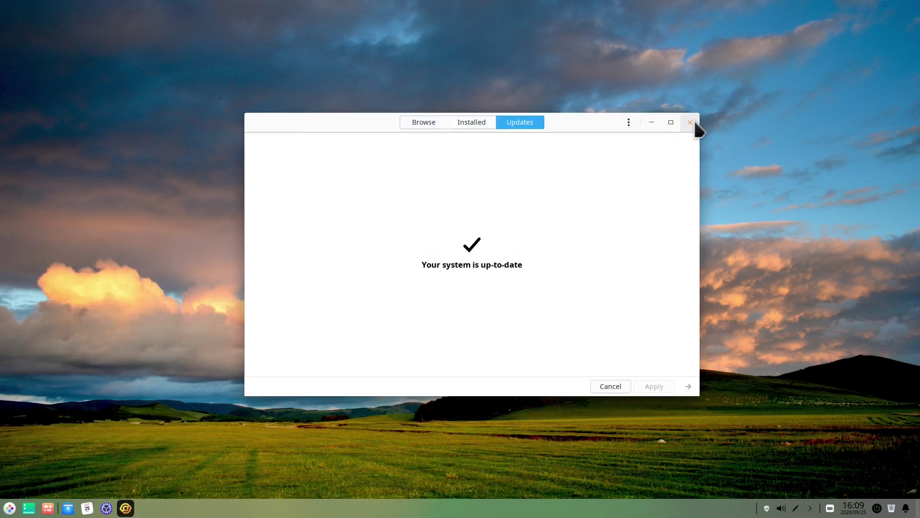
left_click(690, 123)
left_click(10, 508)
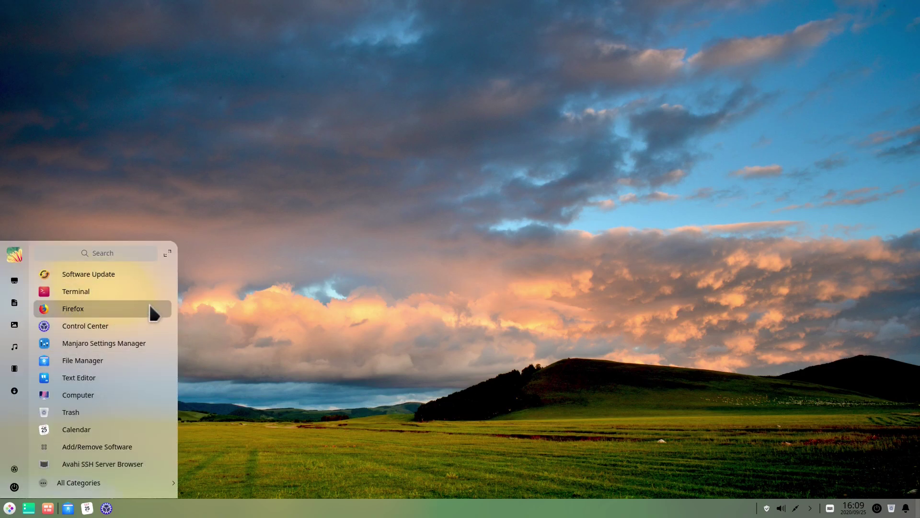
- Browse the Internet, Video and Office categories, finishing on the System category's apps
scroll(88, 463, "down", 1)
left_click(109, 481)
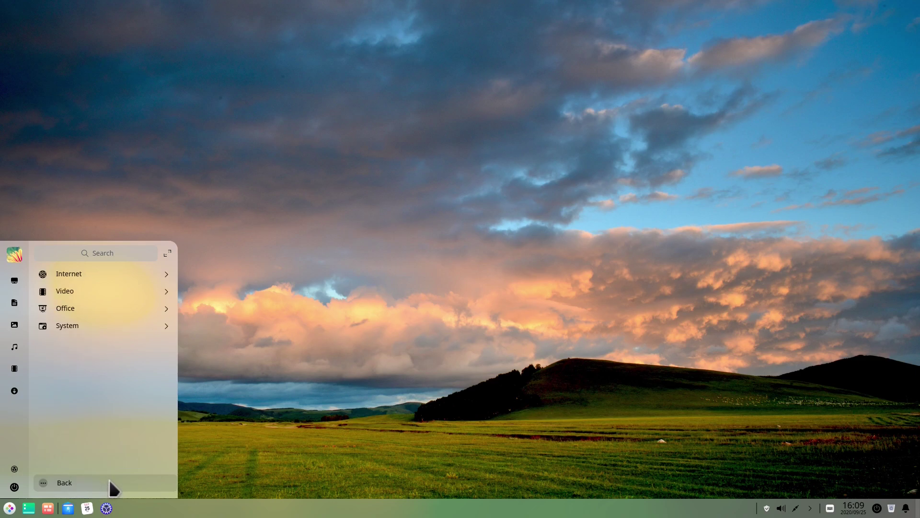
left_click(106, 270)
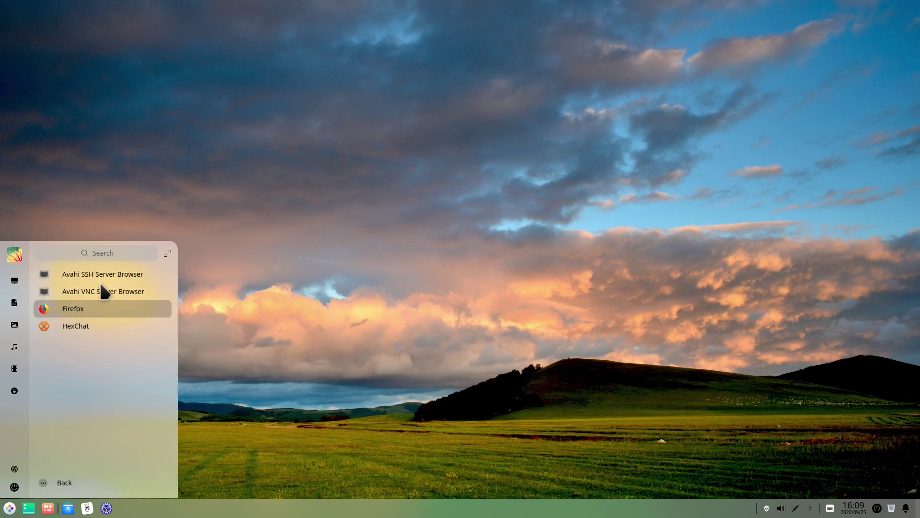
left_click(62, 484)
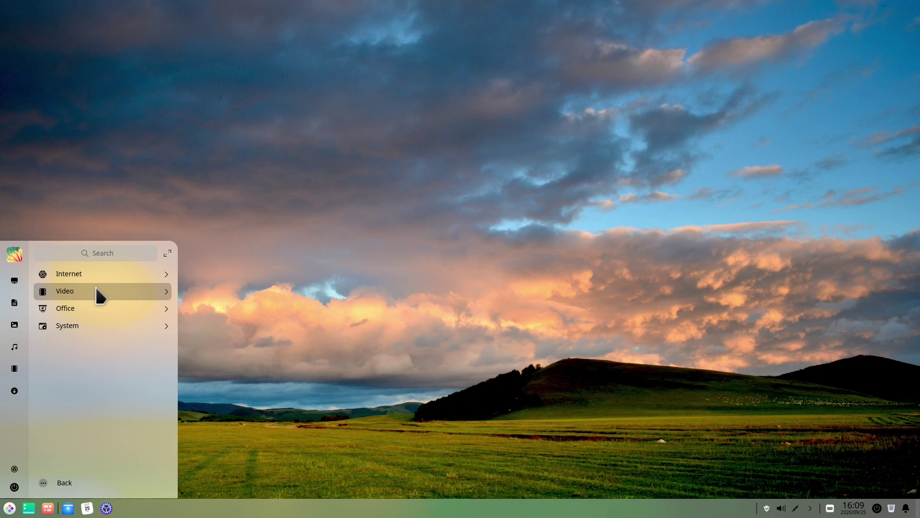
left_click(96, 292)
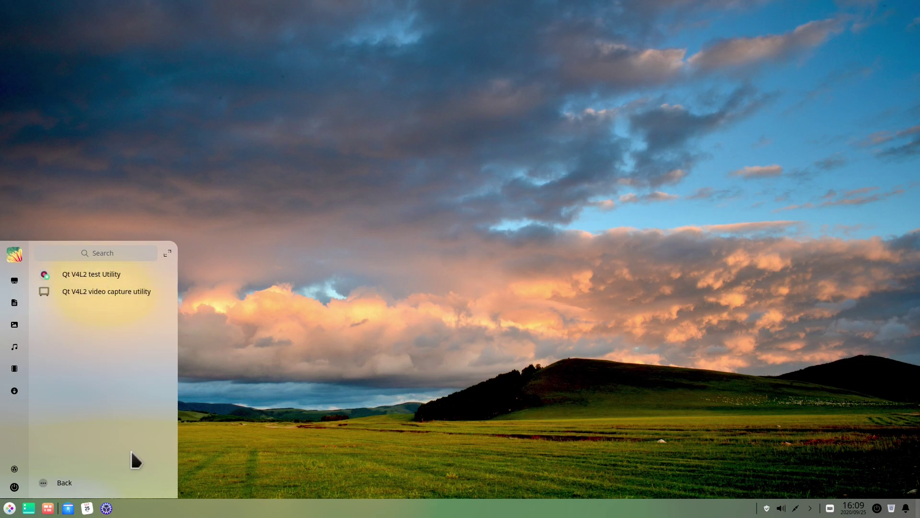
left_click(80, 476)
left_click(84, 309)
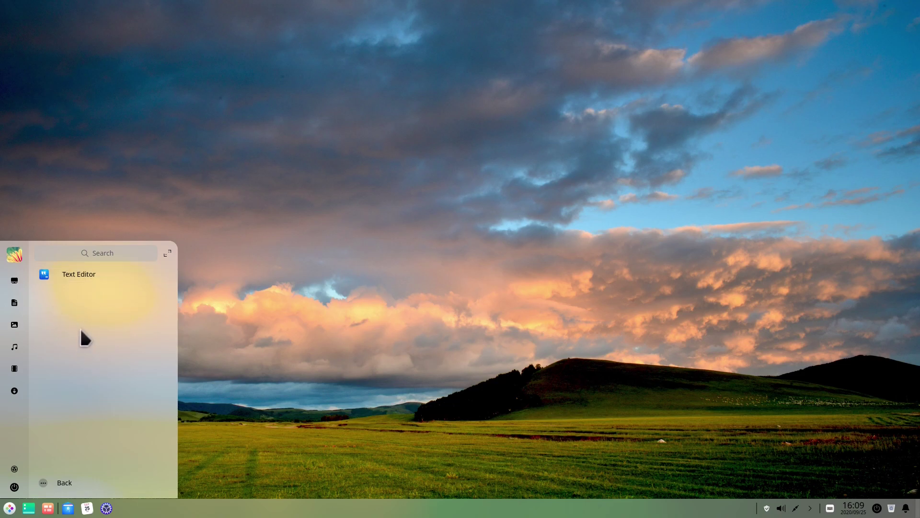
left_click(72, 482)
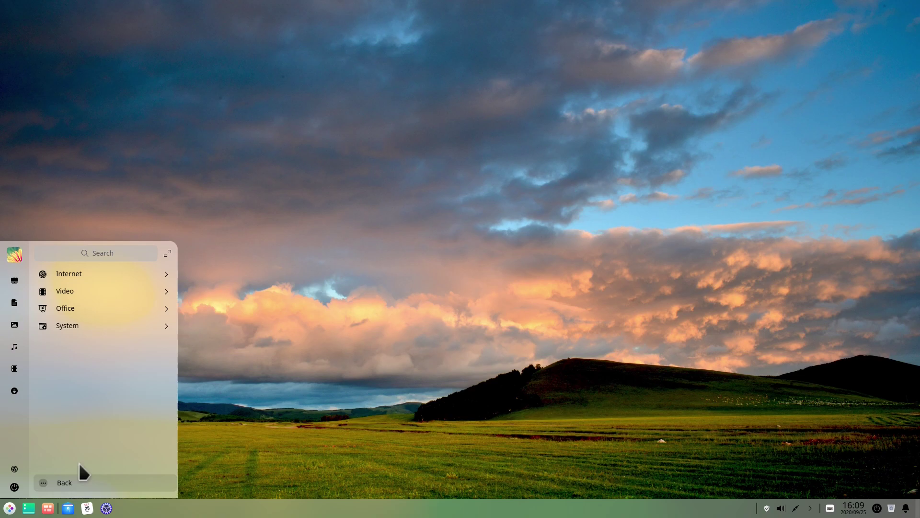
left_click(82, 321)
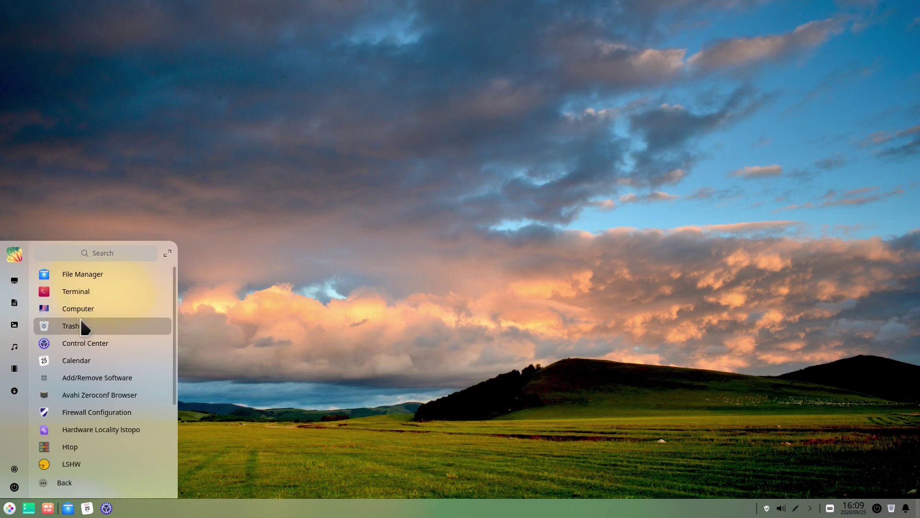
- Open Control Center and view the About This PC page under System Info
left_click(90, 344)
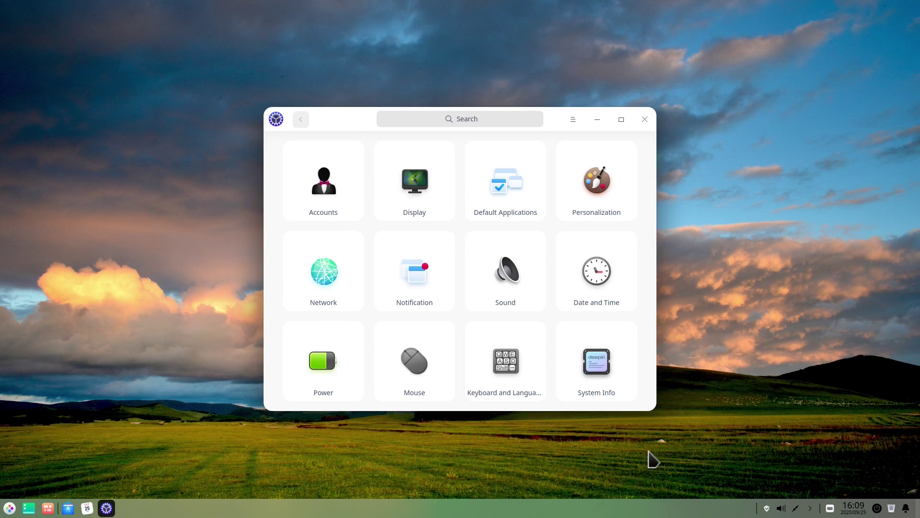
left_click(593, 374)
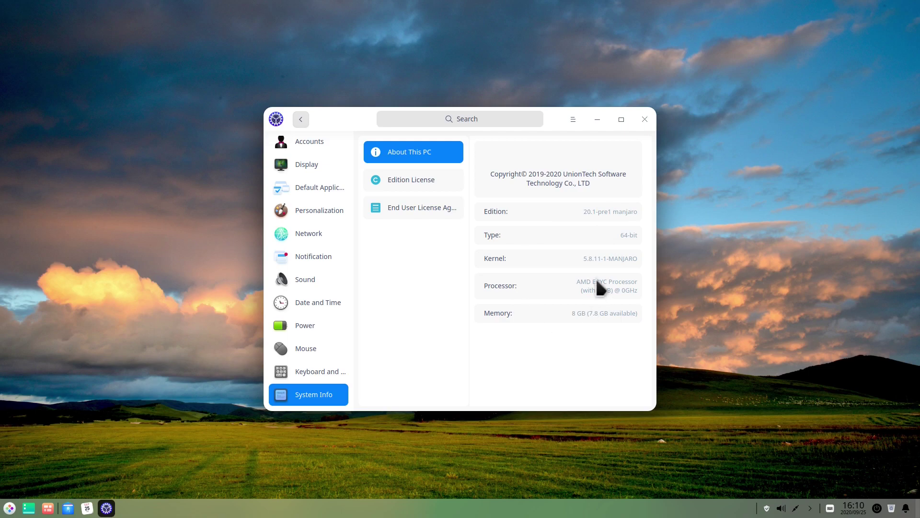
- In Personalization, select the Dark theme and set window transparency to 0.41
scroll(298, 214, "up", 1)
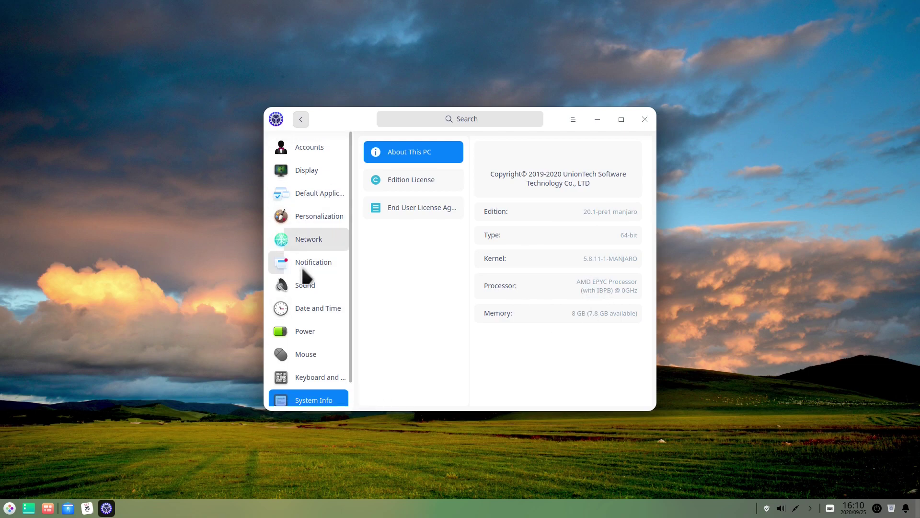
left_click(309, 221)
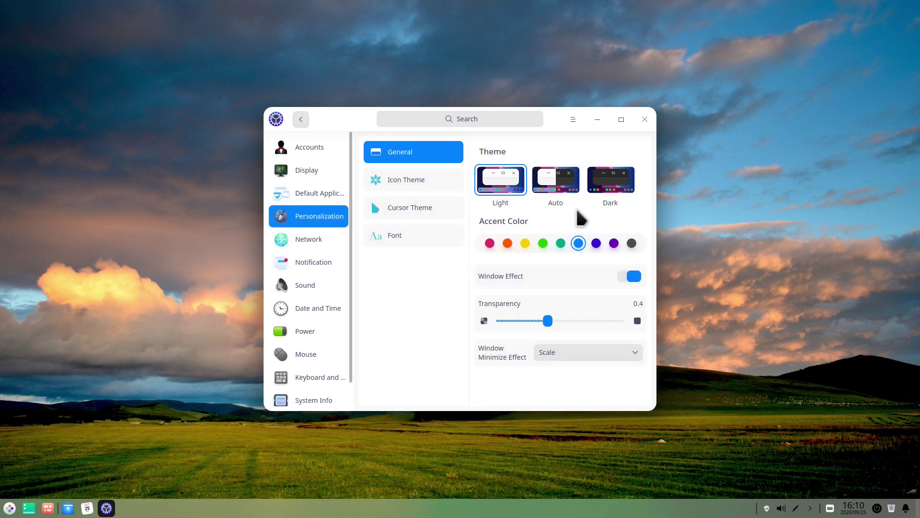
left_click(619, 177)
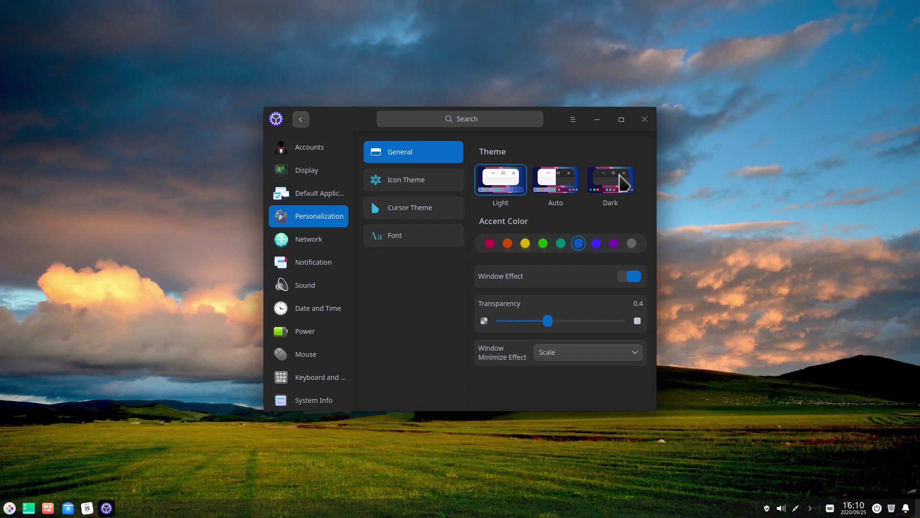
left_click(552, 321)
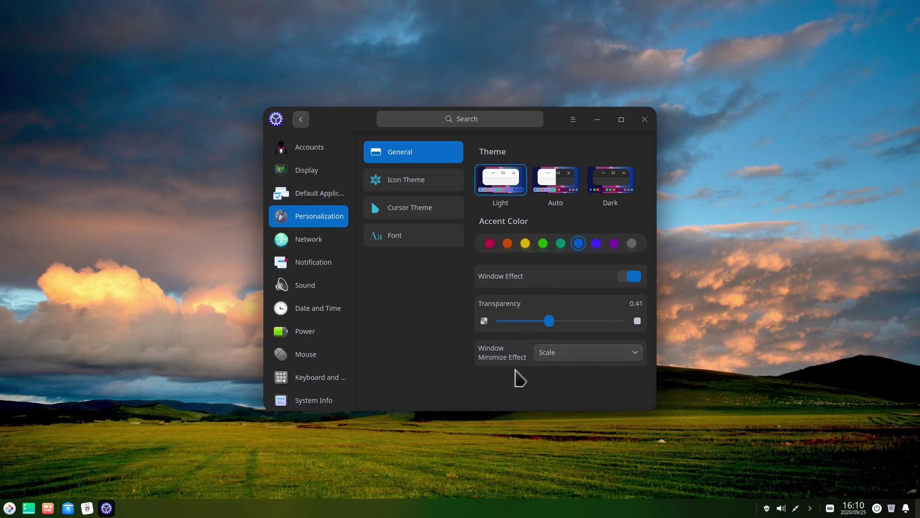
- View the Icon Theme, Cursor Theme and Font options, then return to General
left_click(414, 180)
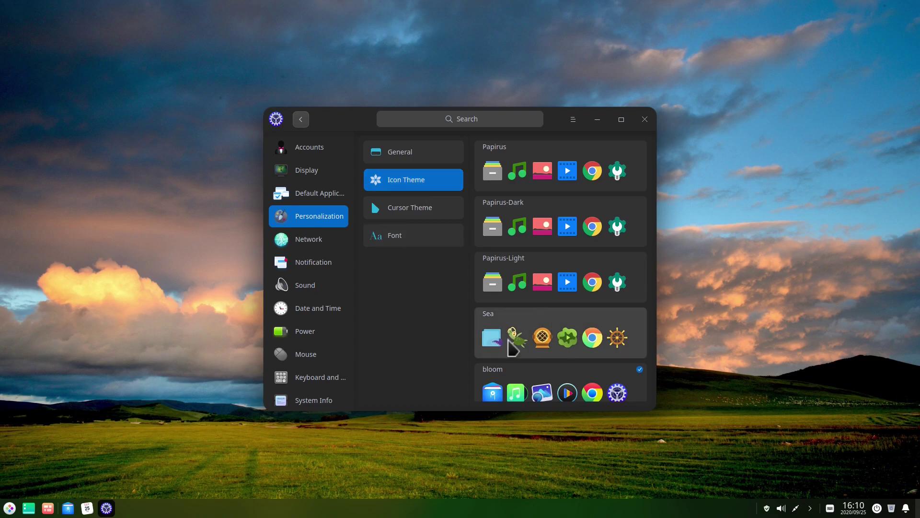
scroll(566, 271, "down", 5)
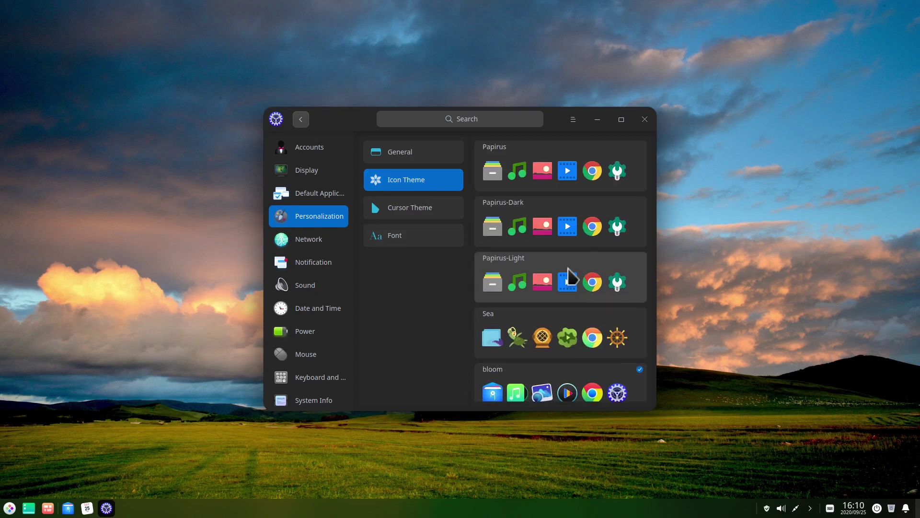
left_click(407, 206)
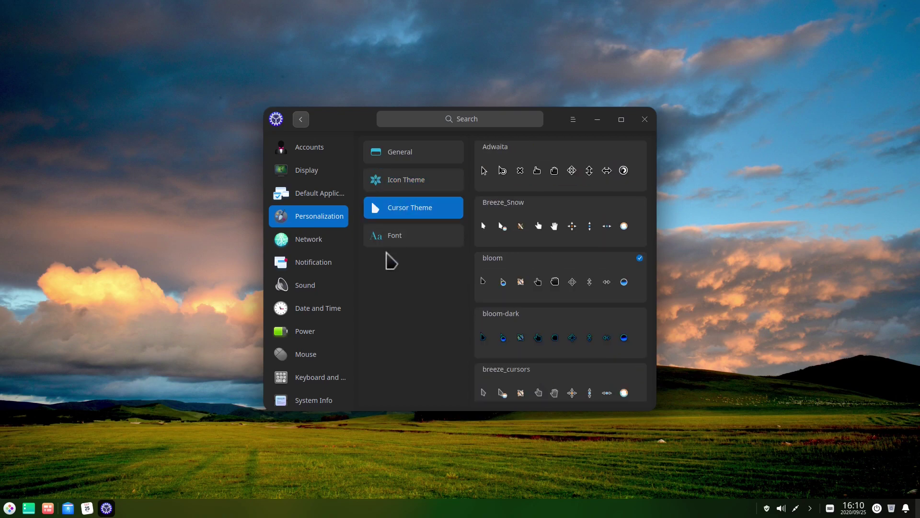
left_click(439, 246)
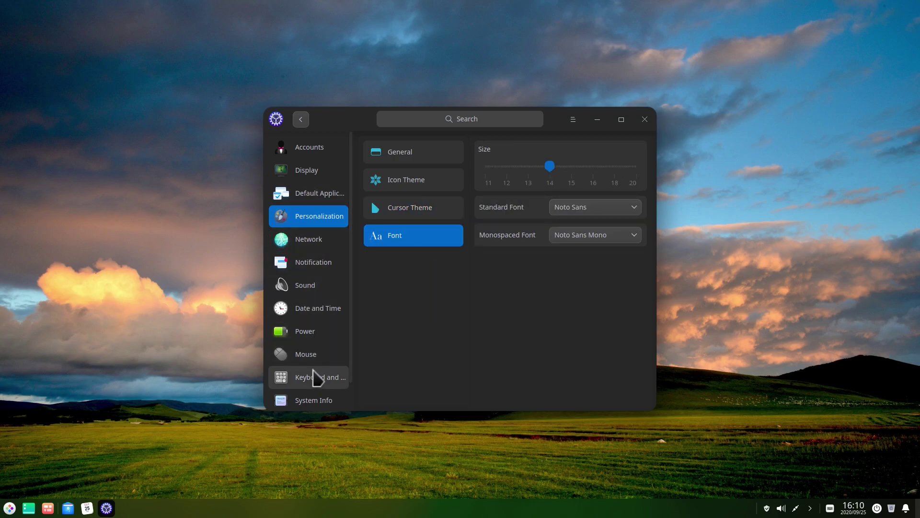
scroll(318, 376, "down", 1)
left_click(413, 151)
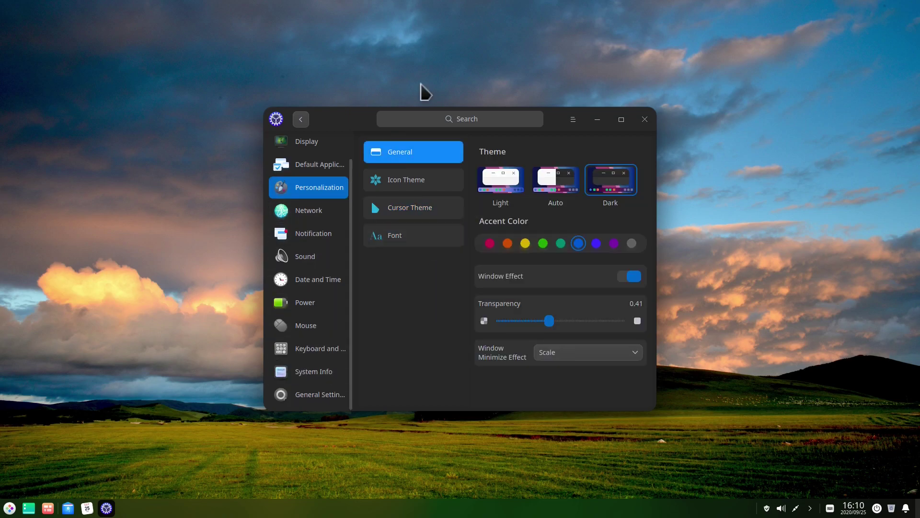
- Close Control Center and expand the taskbar's hidden system tray icons beside the clock
left_click(646, 118)
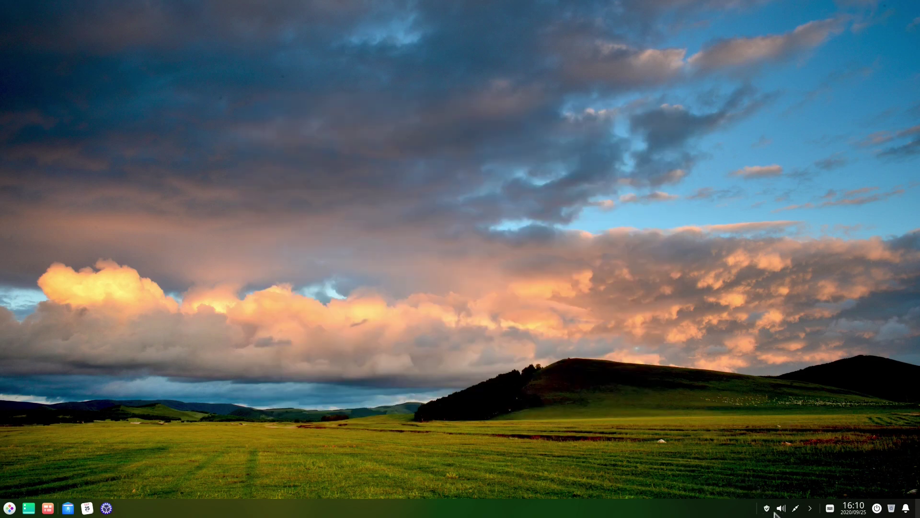
left_click(810, 508)
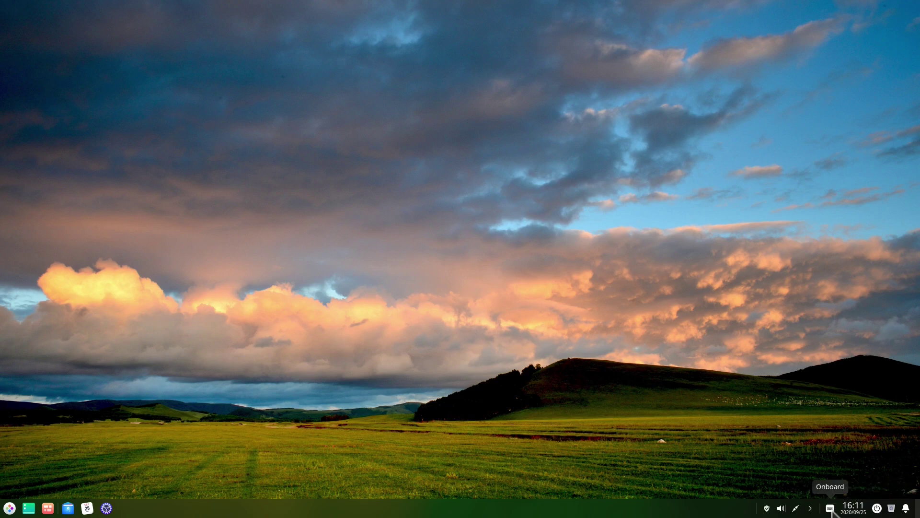
mouse_move(858, 513)
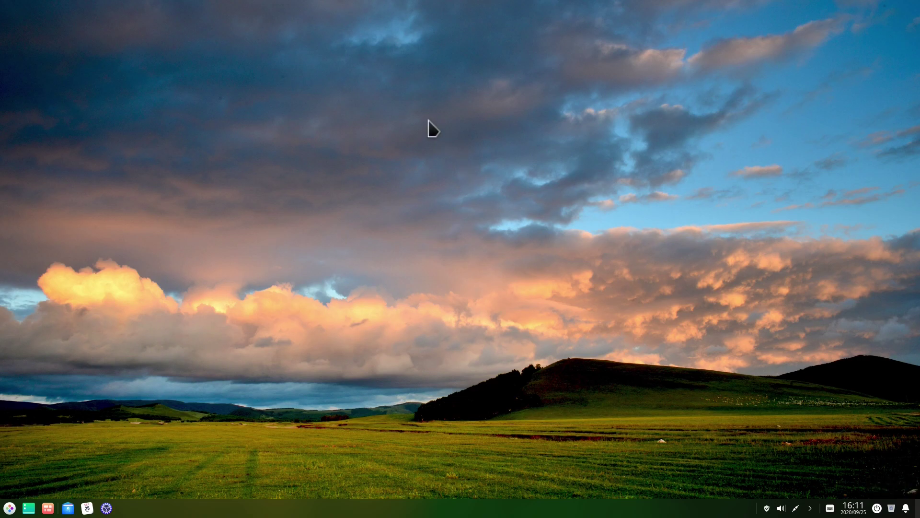
- Set the desktop wallpaper to the green hummingbird image through Set Wallpaper
right_click(395, 150)
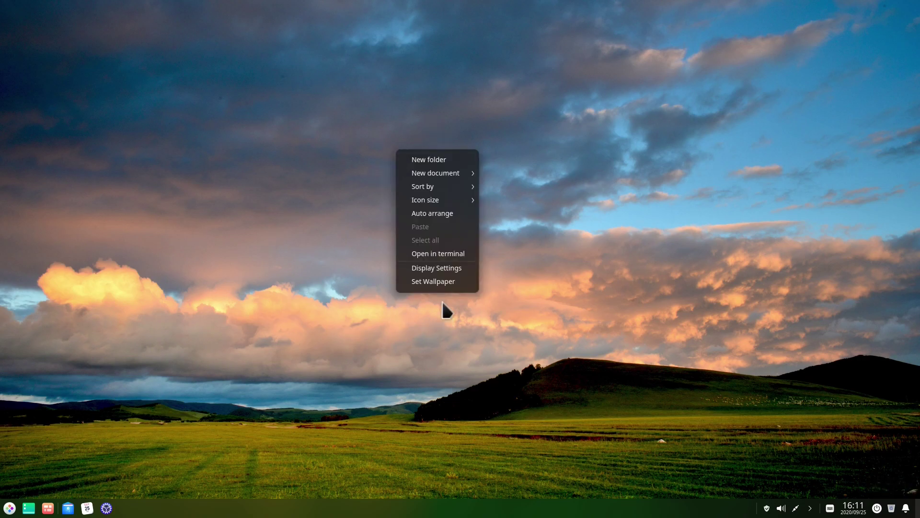
left_click(430, 281)
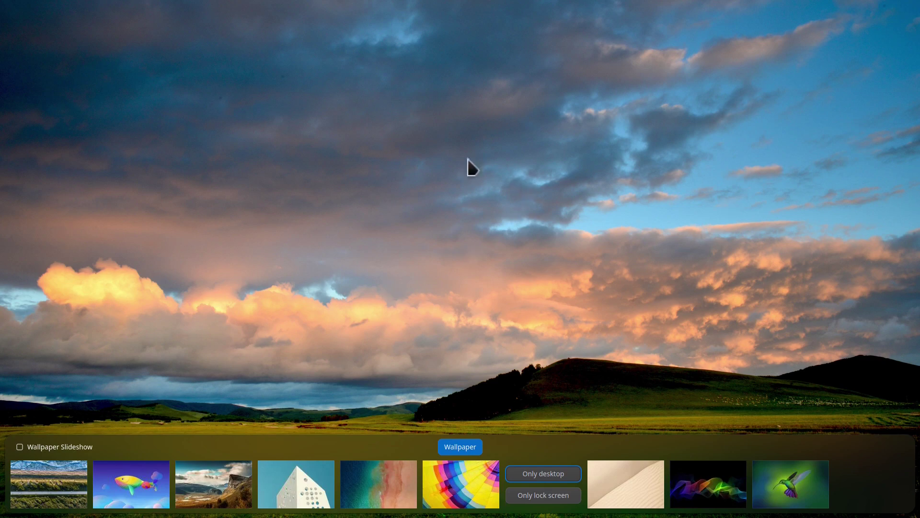
left_click(791, 491)
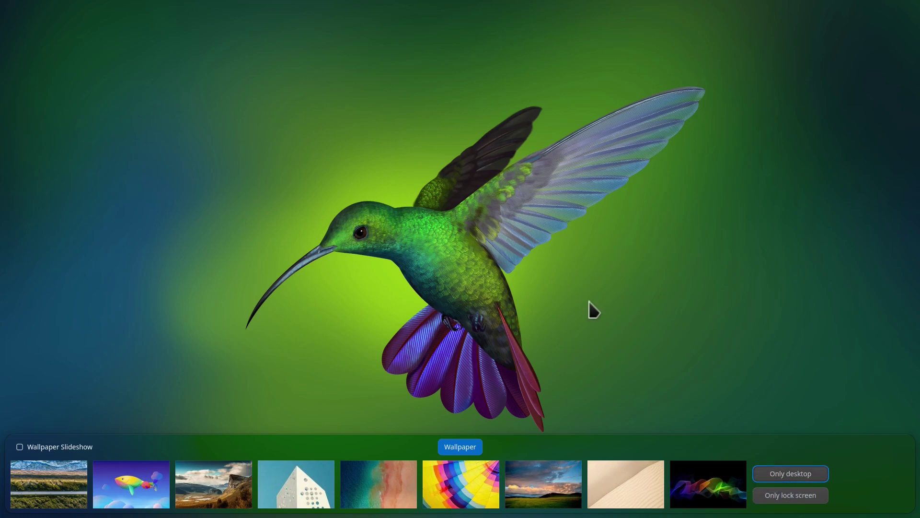
left_click(392, 247)
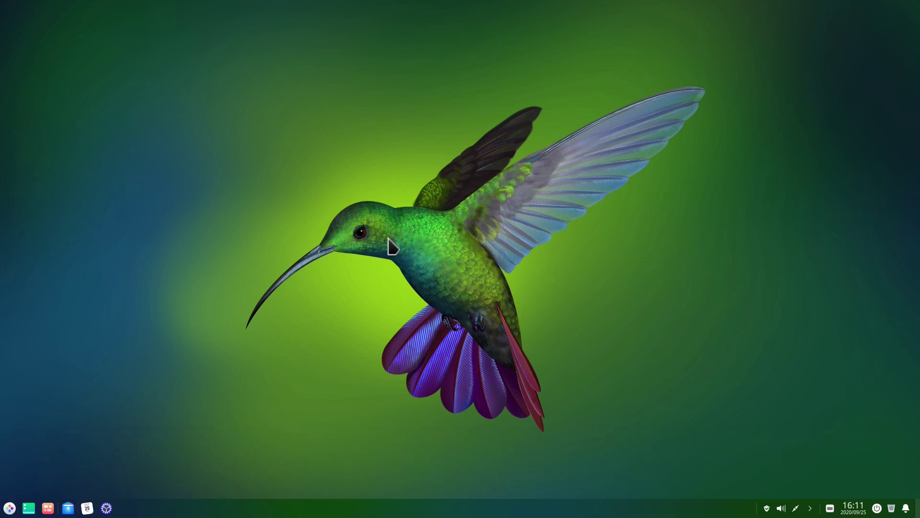
left_click(9, 508)
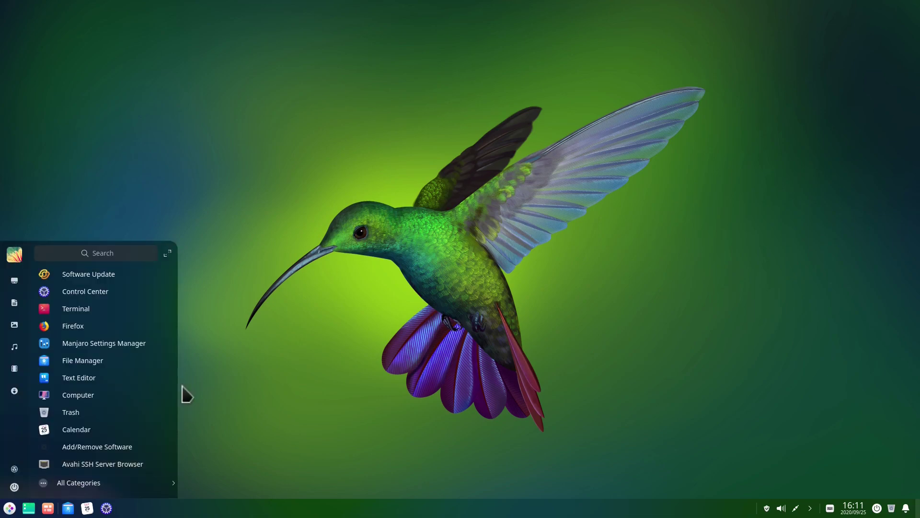
left_click(132, 345)
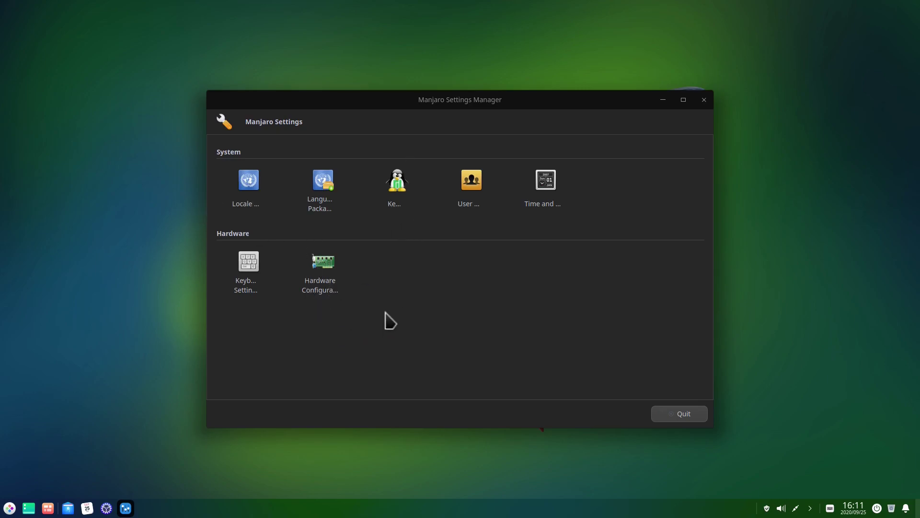
left_click(389, 180)
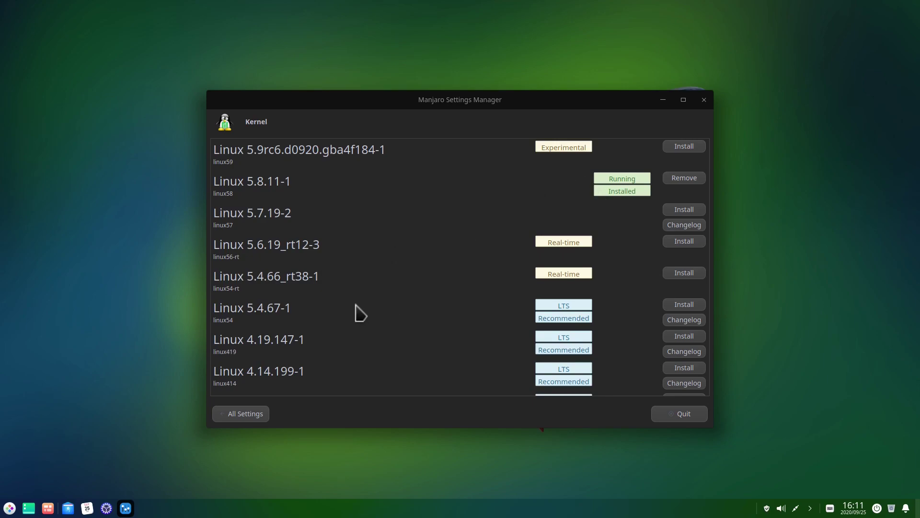
scroll(317, 327, "down", 2)
scroll(313, 324, "up", 2)
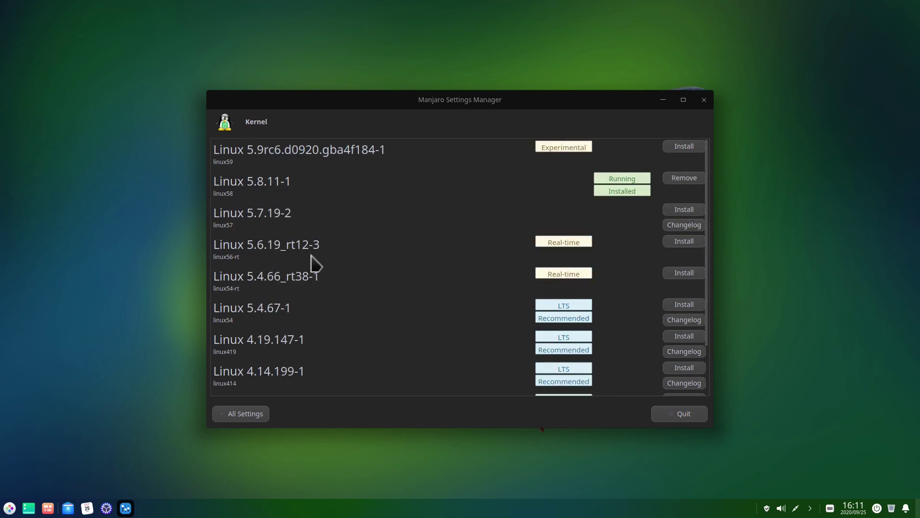
left_click(668, 417)
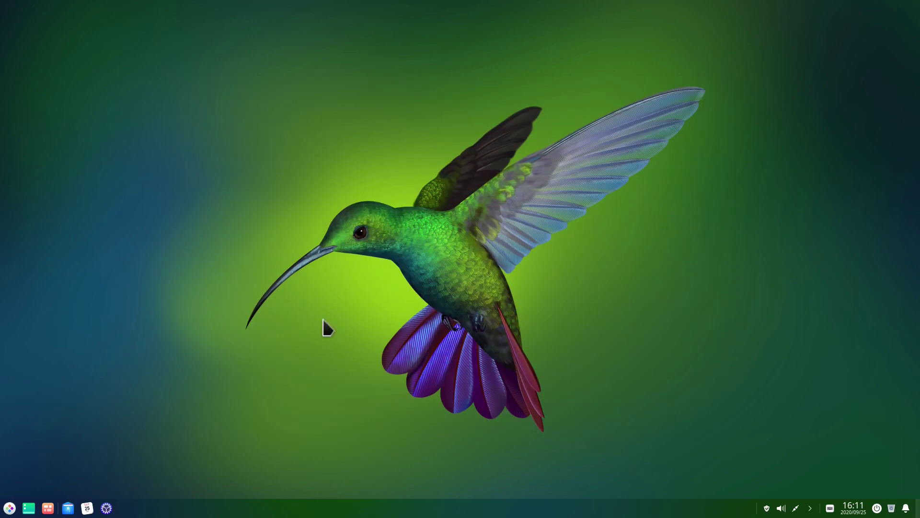
- Launch Terminal and run uname -r and free -h to show kernel 5.8.11-1-MANJARO and memory usage
left_click(10, 509)
scroll(83, 339, "down", 1)
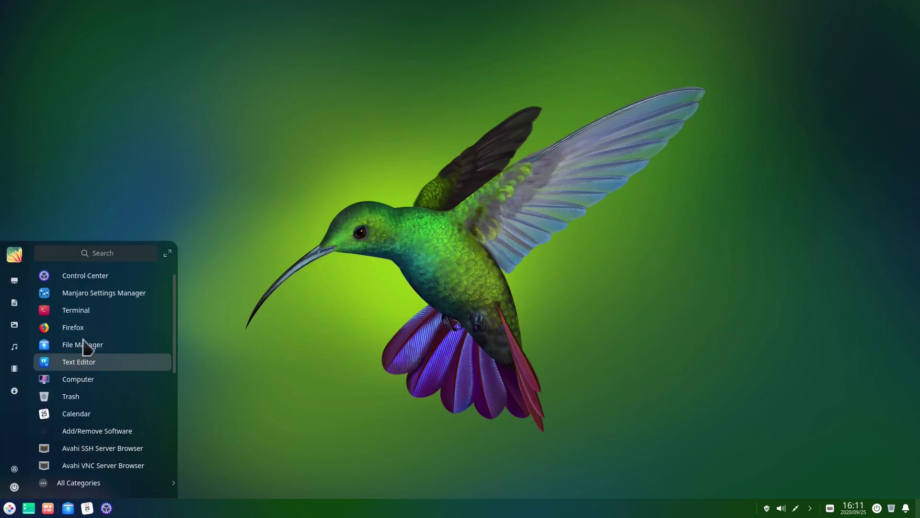
left_click(87, 312)
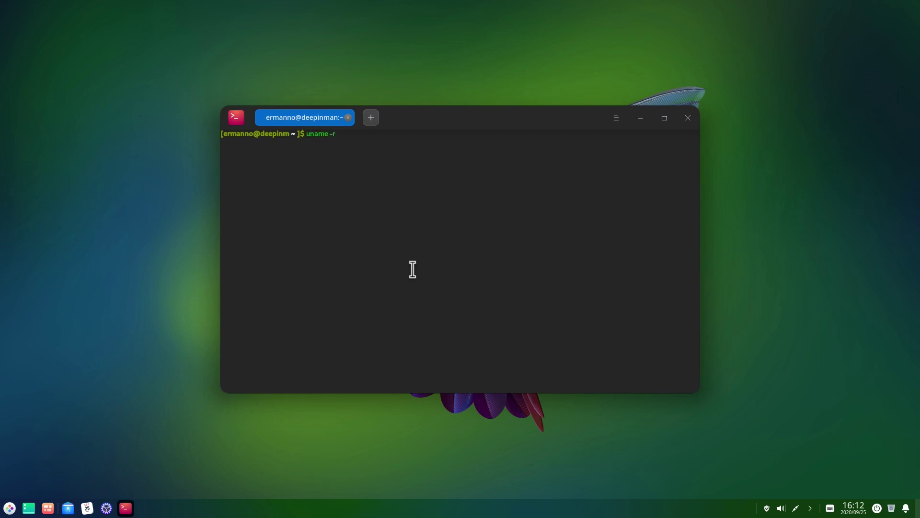
key("Return")
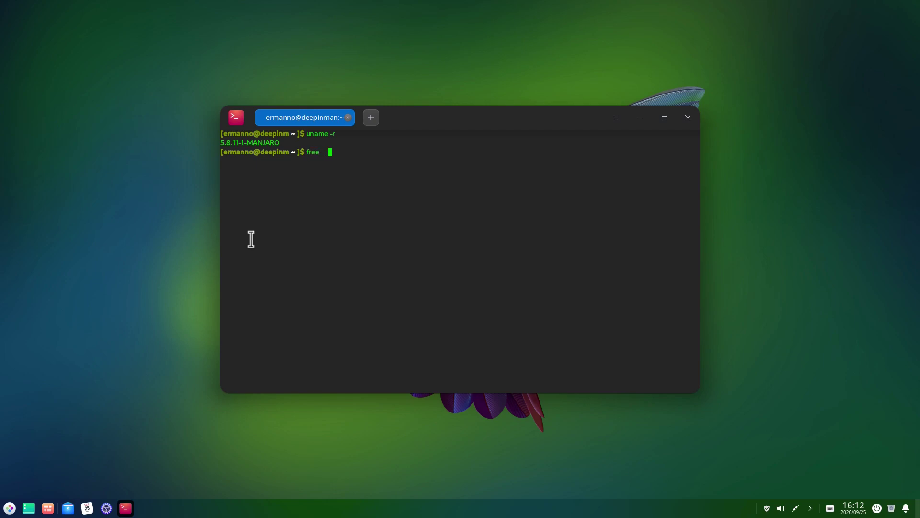
key("Return")
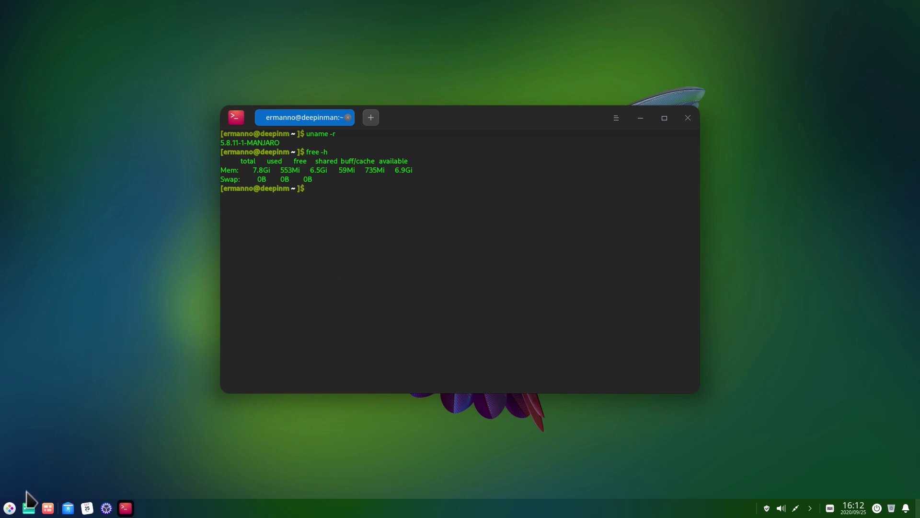
- Look through the Terminal settings dialog, then close it and the terminal window
right_click(447, 202)
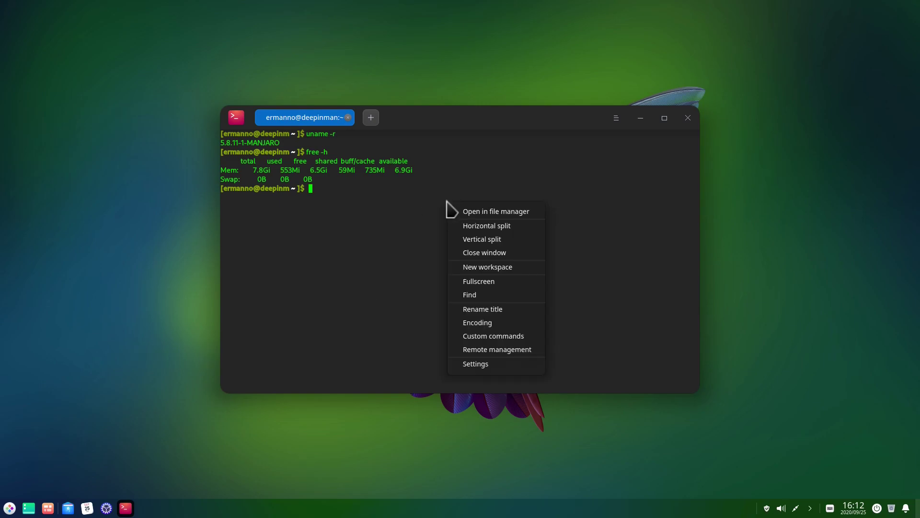
left_click(479, 365)
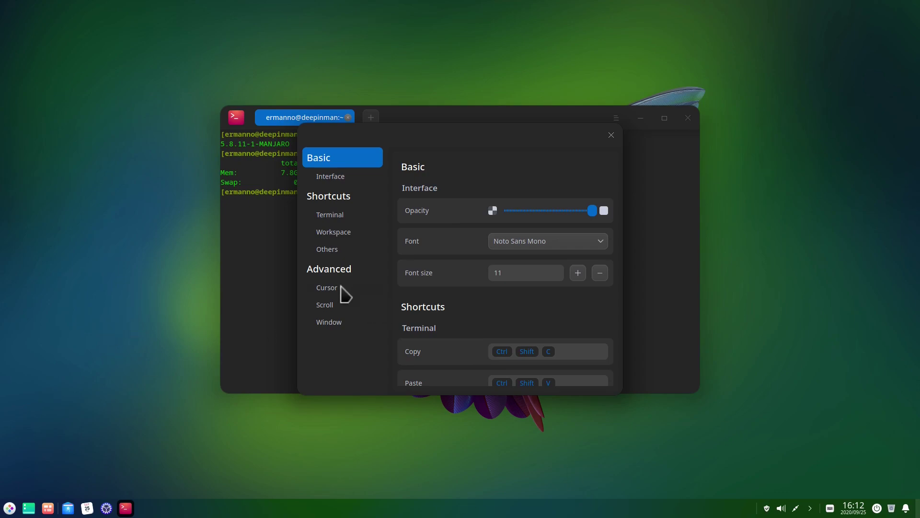
scroll(419, 290, "down", 6)
scroll(420, 292, "down", 3)
scroll(421, 293, "up", 10)
left_click(612, 135)
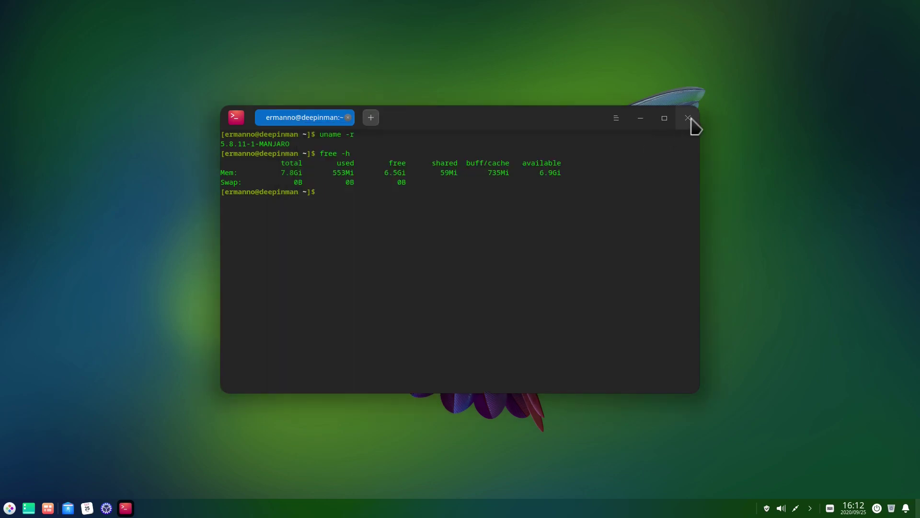
left_click(689, 119)
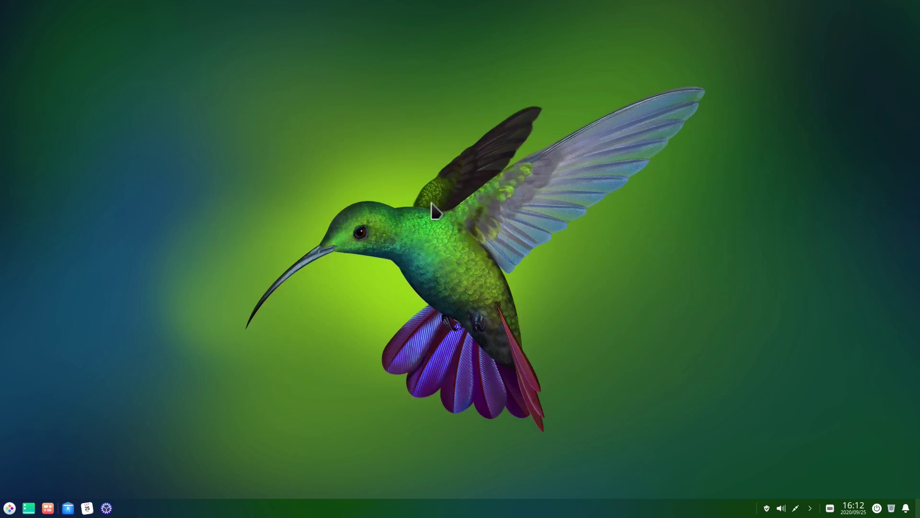